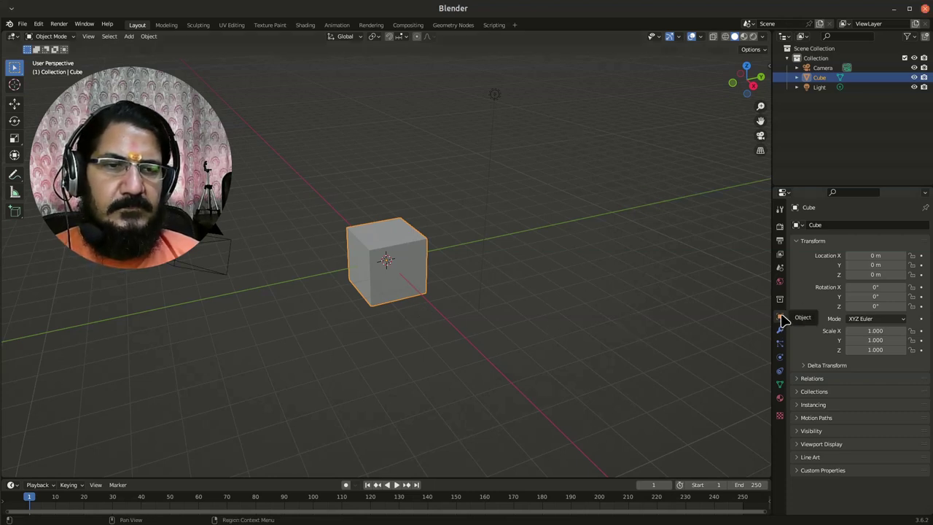
Show the cube's transform values in the sidebar, test a 0.1 m X nudge, and undo it
left_click(770, 66)
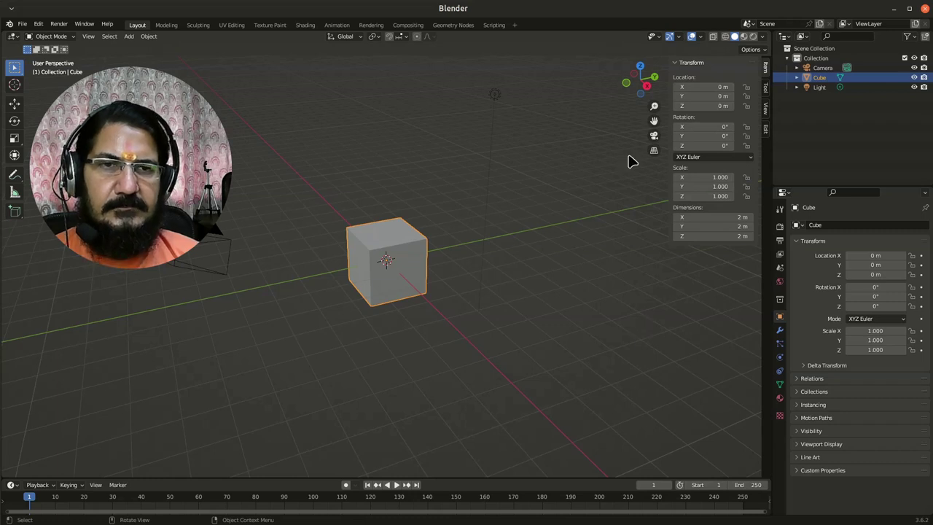
key("n")
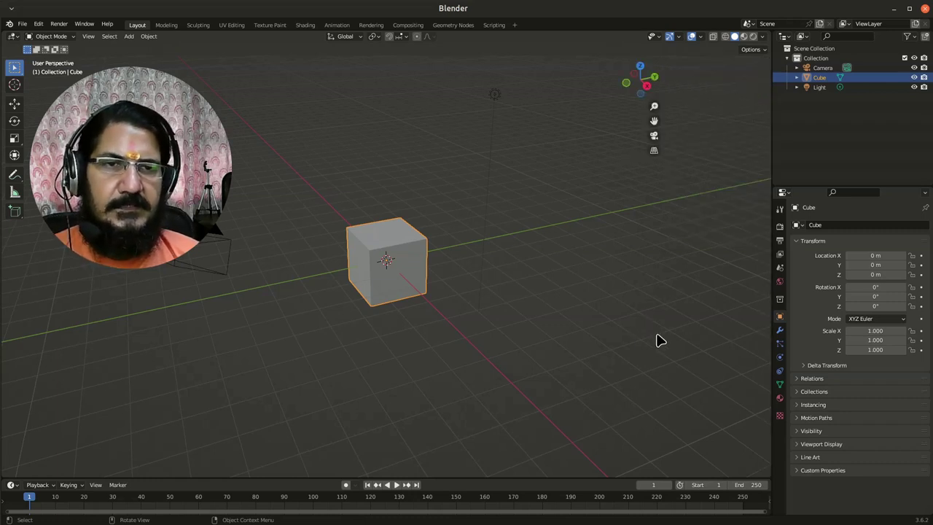
key("n")
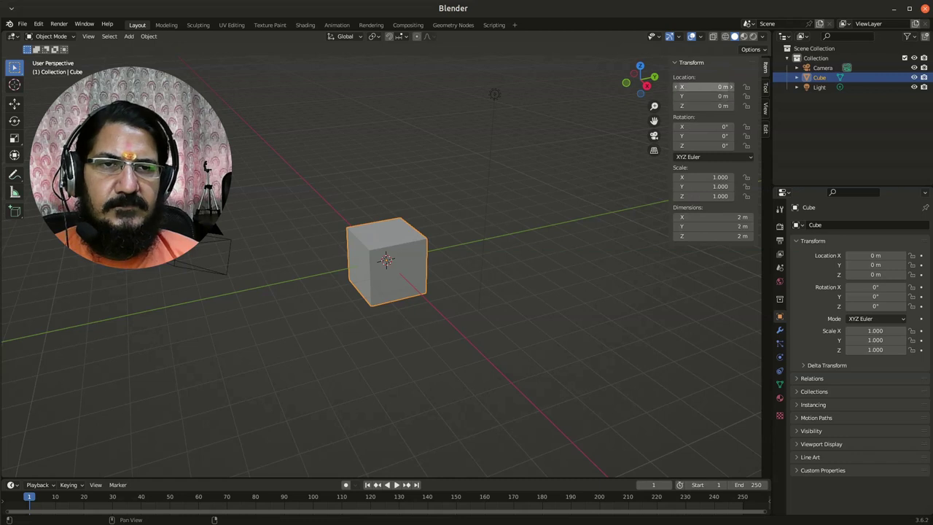
mouse_move(689, 87)
left_mouse_down()
mouse_move(700, 87)
mouse_move(693, 92)
left_mouse_up()
key("ctrl+z")
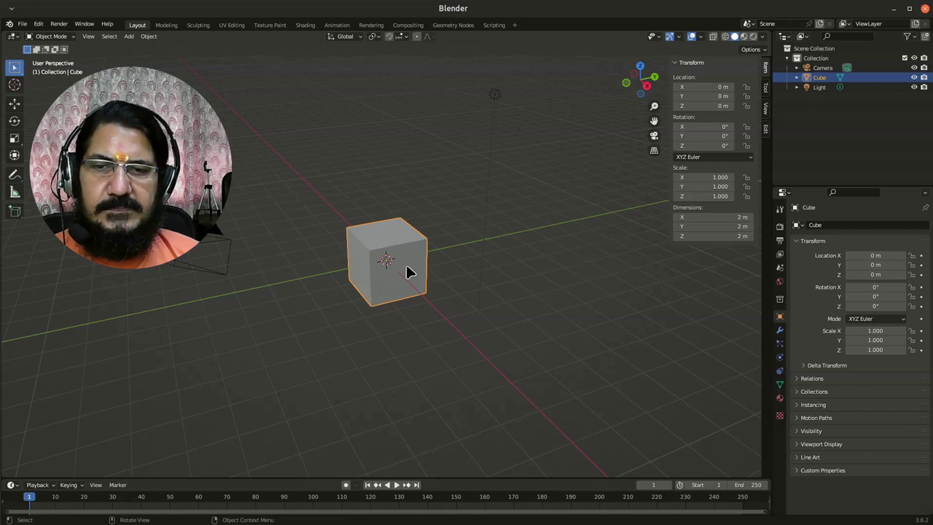
In front view, copy the cube and move the pasted copy 2.1 along X
key("KP_1")
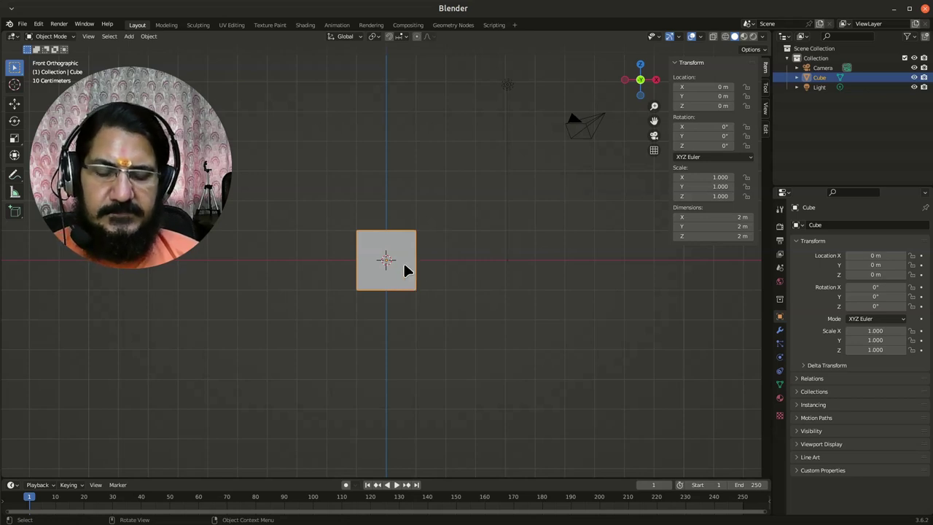
key("ctrl+c")
key("ctrl+v")
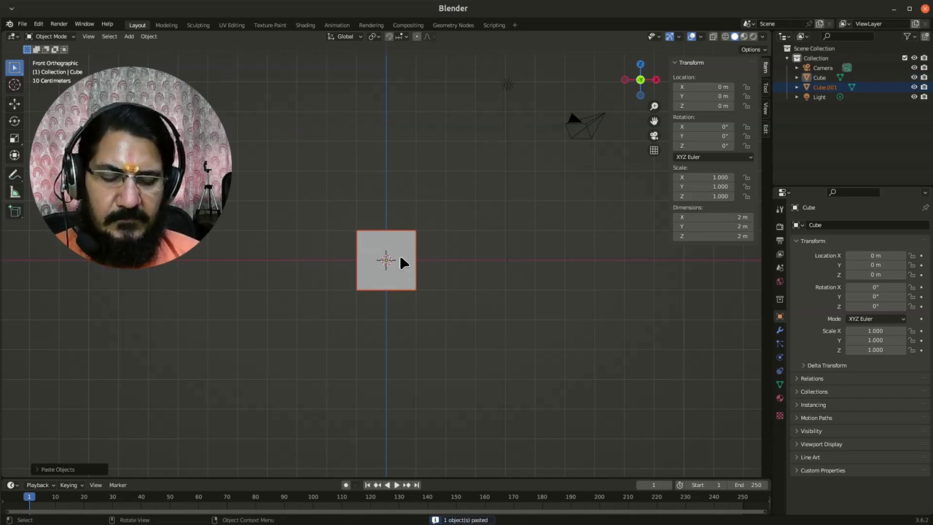
key("g")
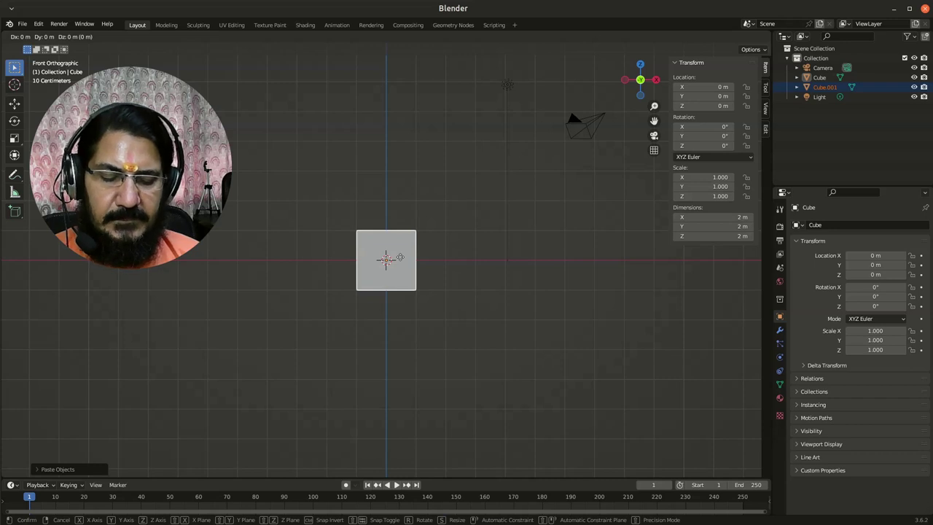
key("x")
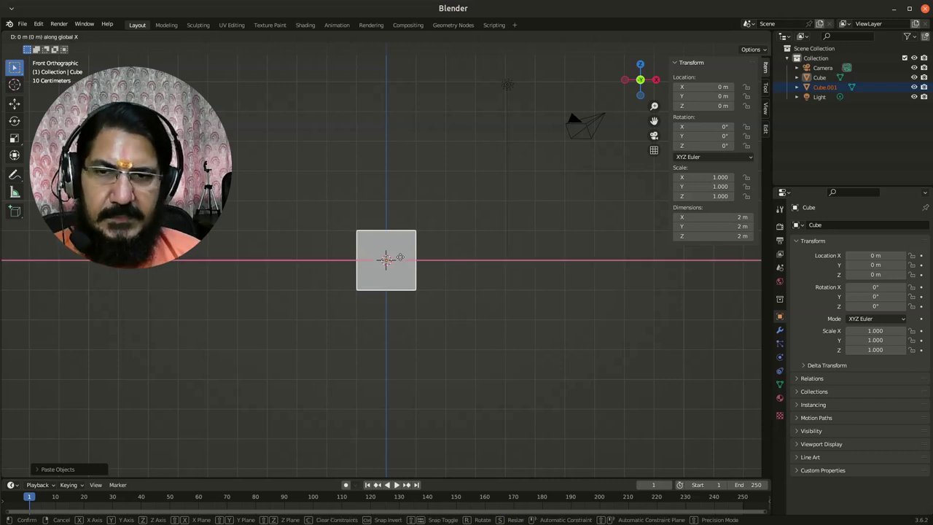
type("2")
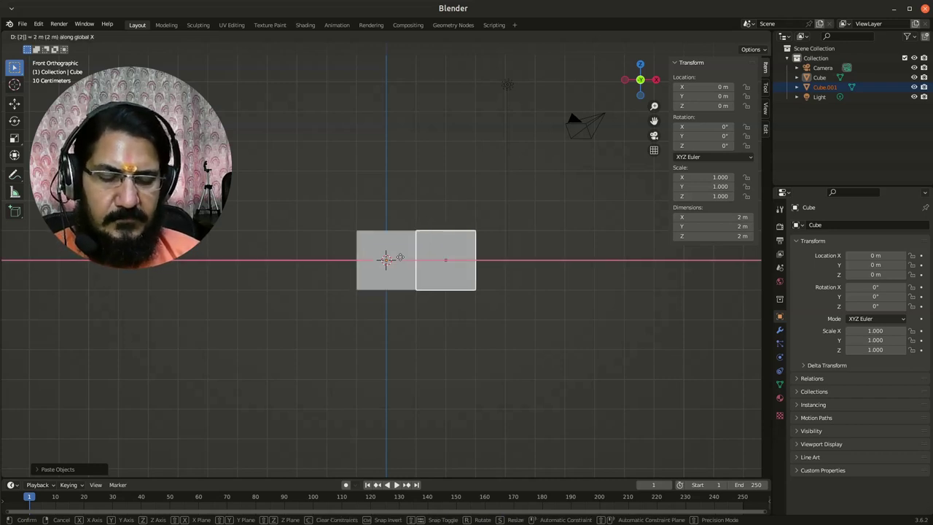
type(".1")
key("Return")
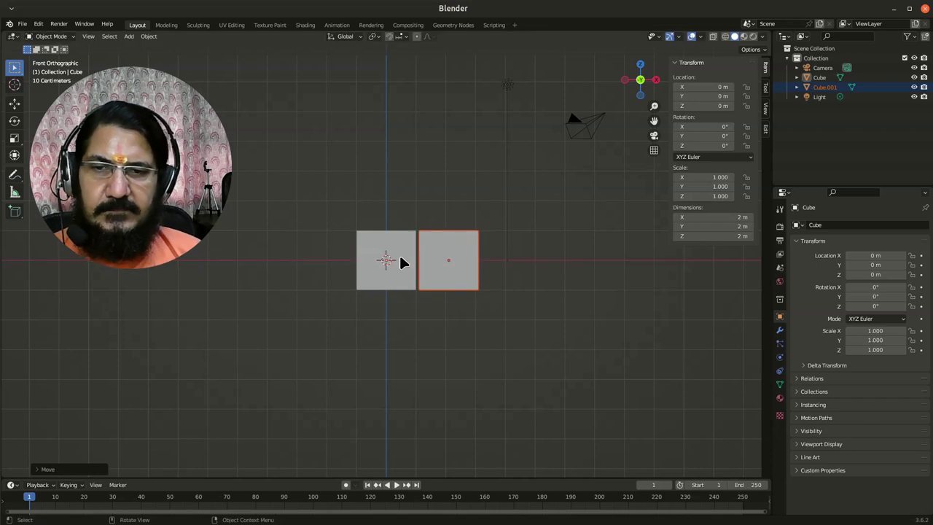
Paste a second cube copy and move it -2 along X, left of the original
key("ctrl+v")
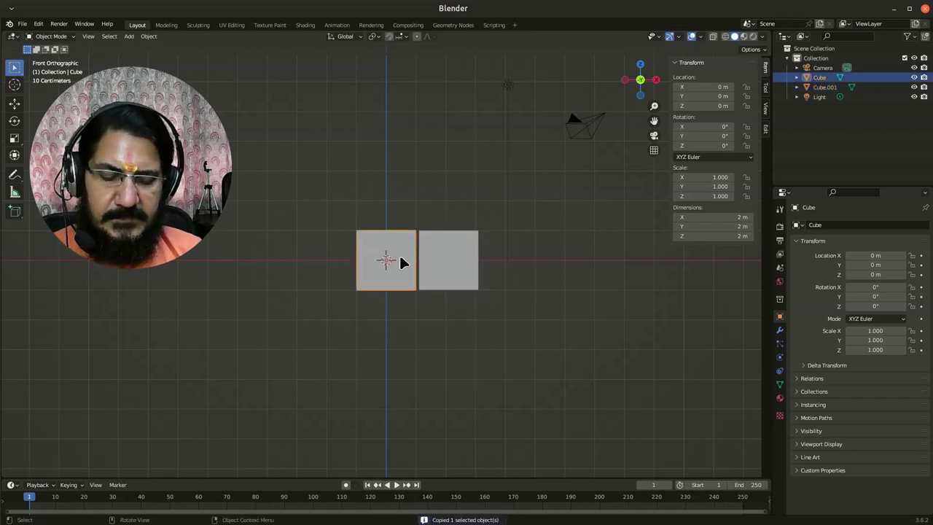
key("g")
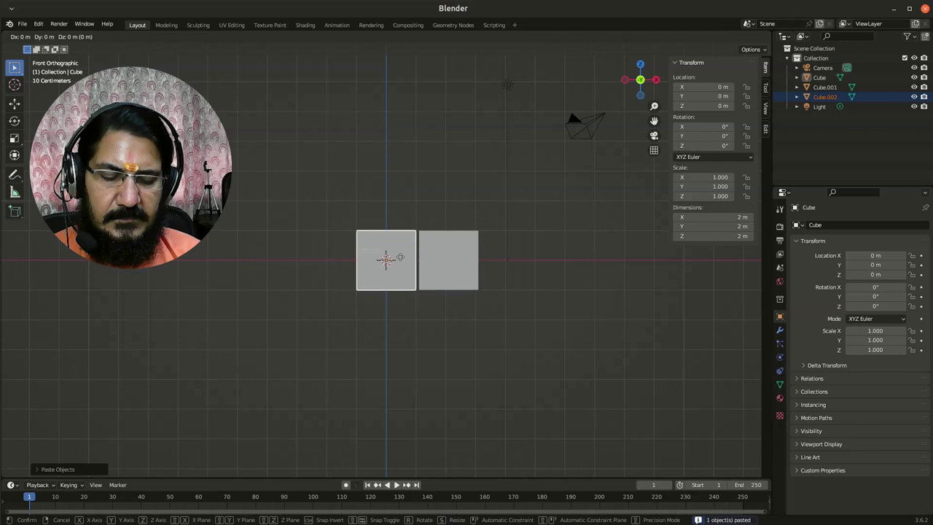
key("x")
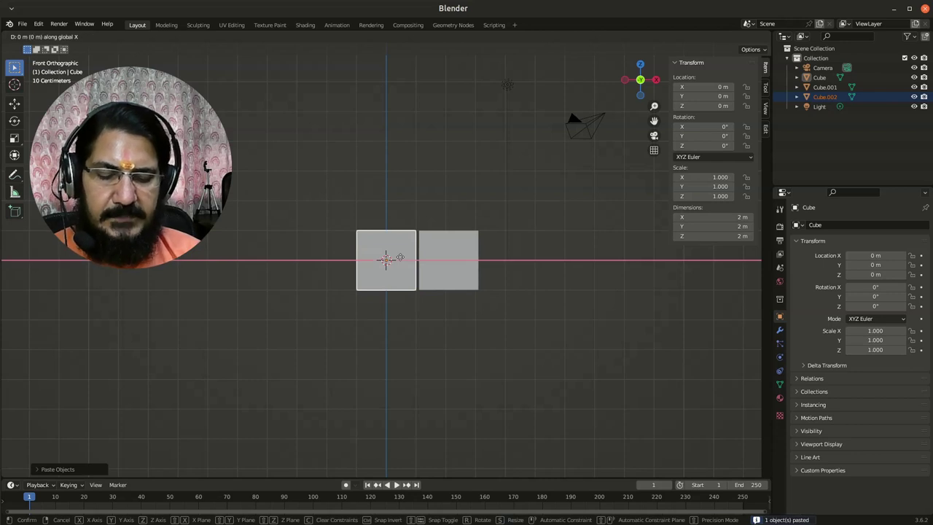
type("-2.1")
key("Return")
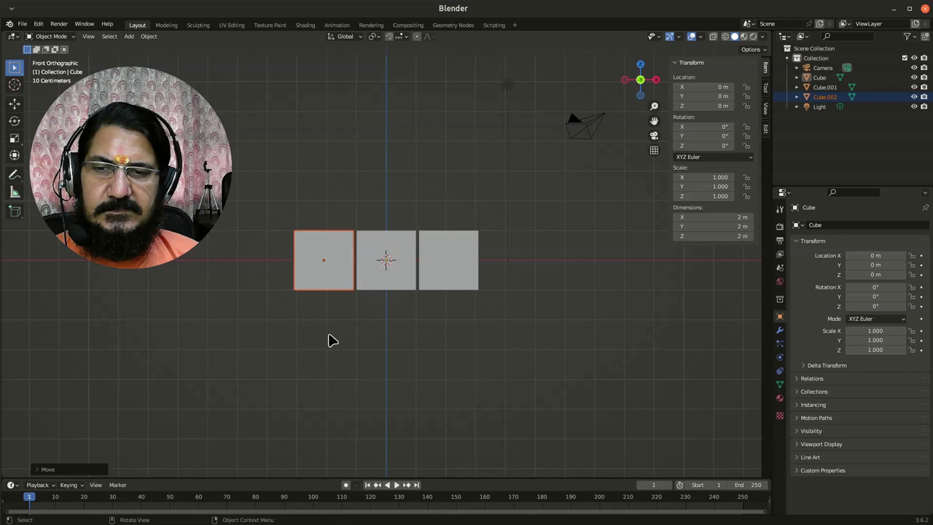
Copy the row of three cubes and move the copy 2 m up along Z
left_click_drag(267, 271, 535, 310)
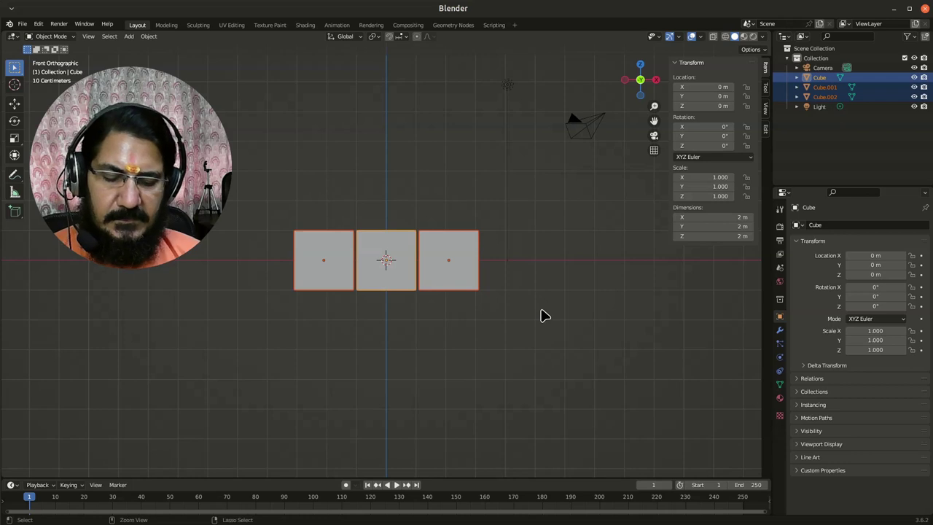
key("ctrl+c")
key("ctrl+v")
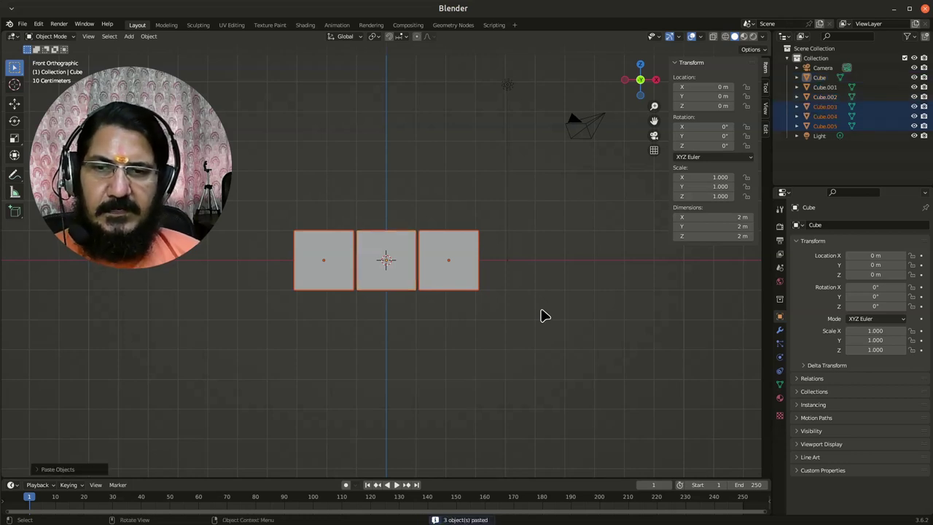
key("g")
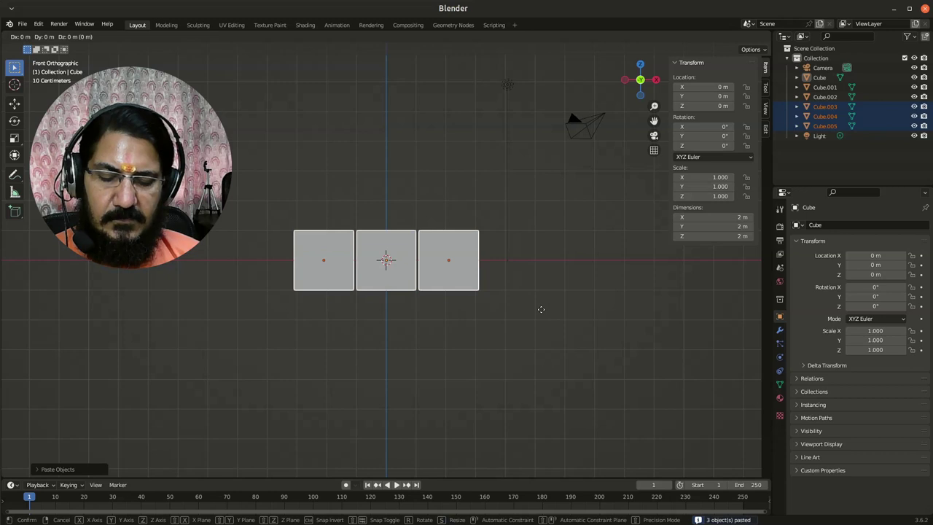
key("z")
key("2")
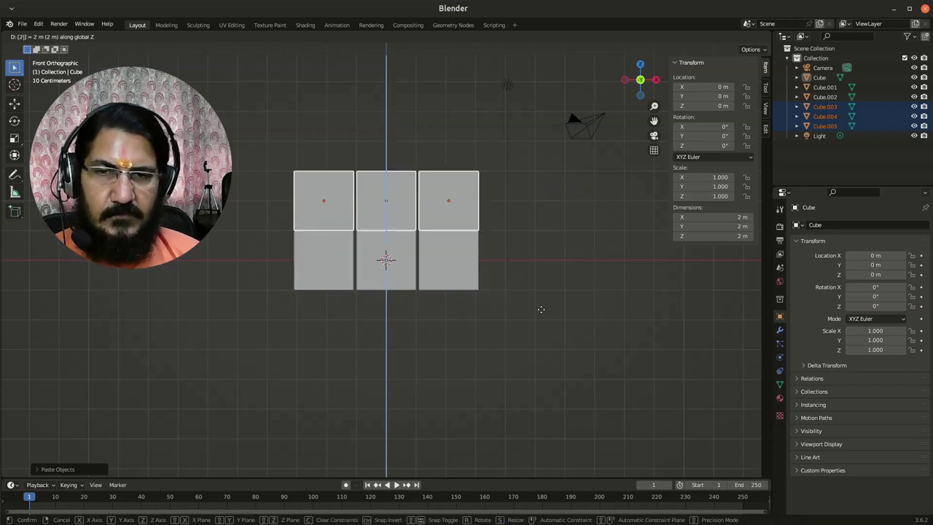
key("Return")
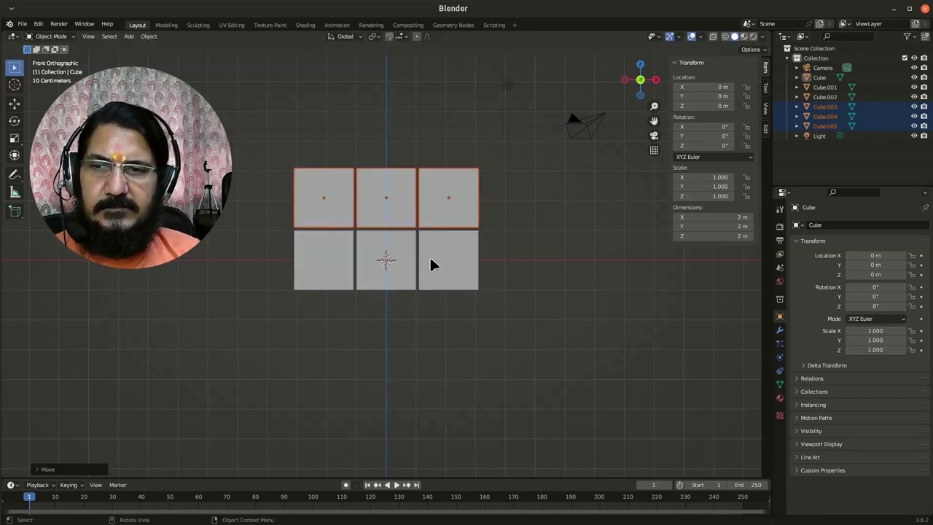
Copy the original row 2 m down along Z, then select all nine cubes
left_click_drag(268, 277, 514, 308)
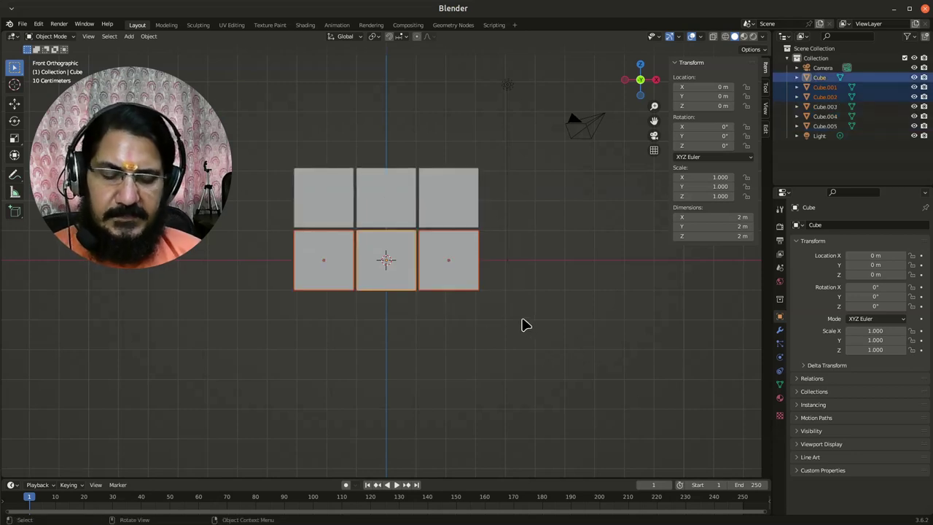
key("ctrl+c")
key("ctrl+v")
key("g")
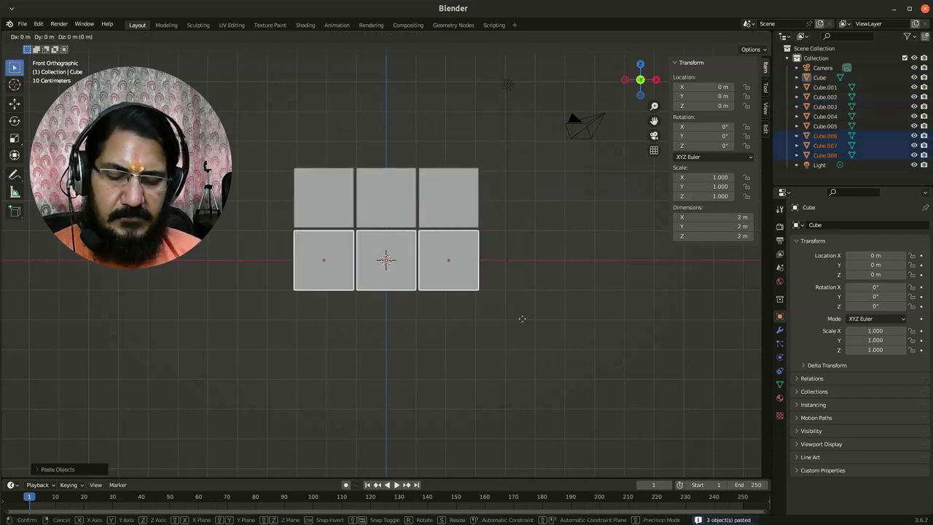
type("z")
type("-2")
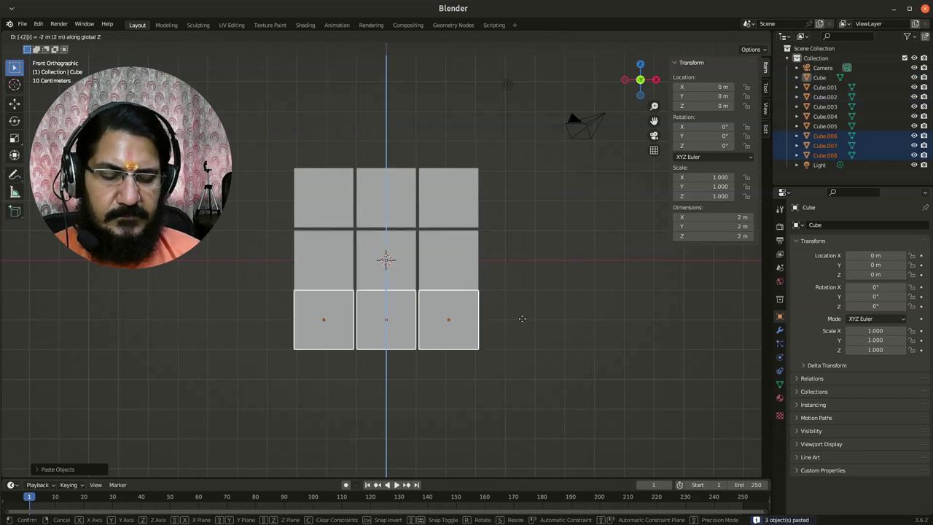
key("Return")
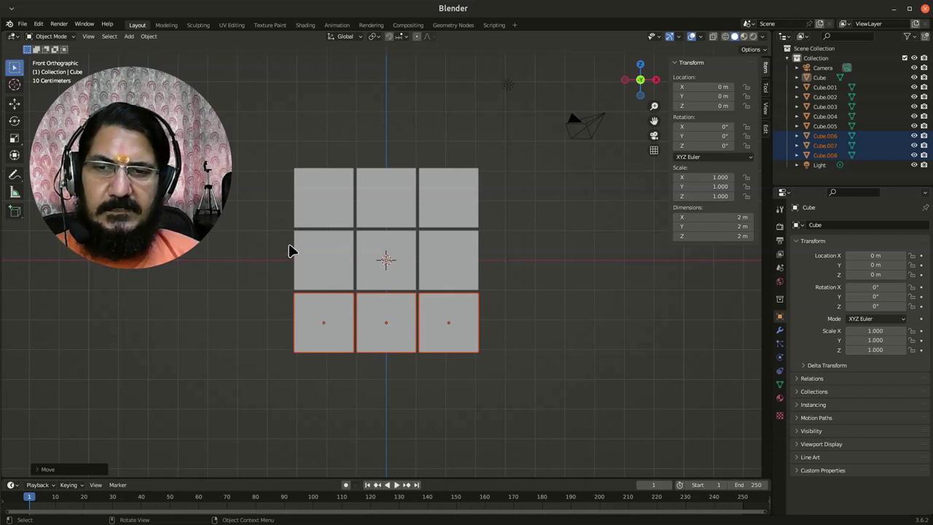
left_click_drag(277, 205, 502, 326)
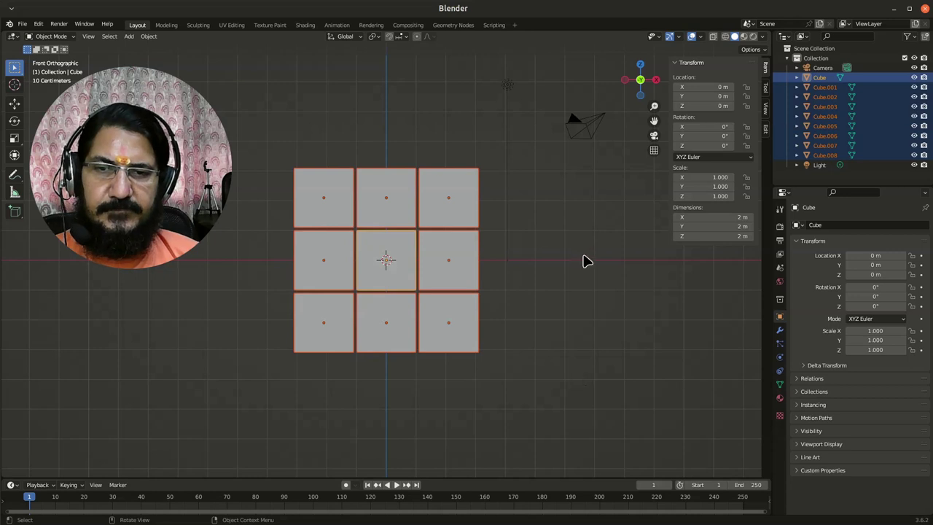
From the side view, copy the nine-cube layer and move the copy 2 along Y
middle_click_drag(585, 260, 528, 290)
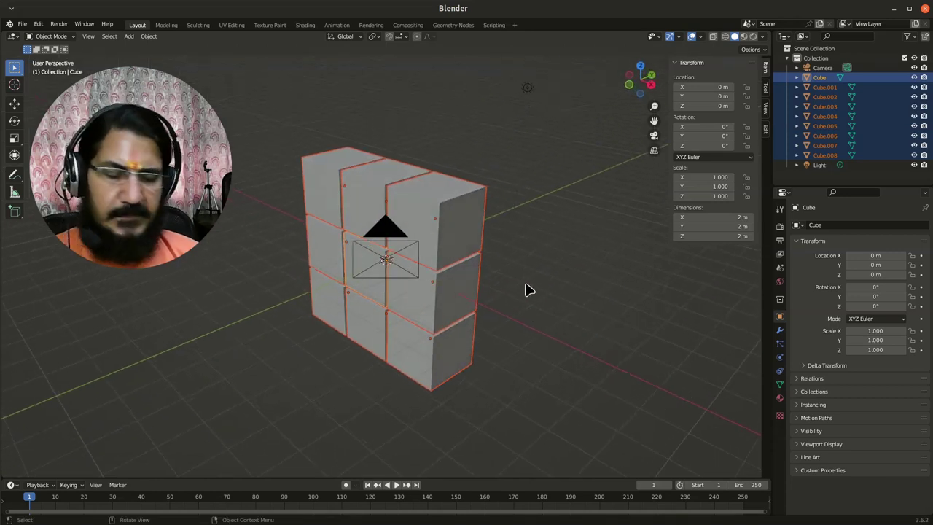
key("KP_3")
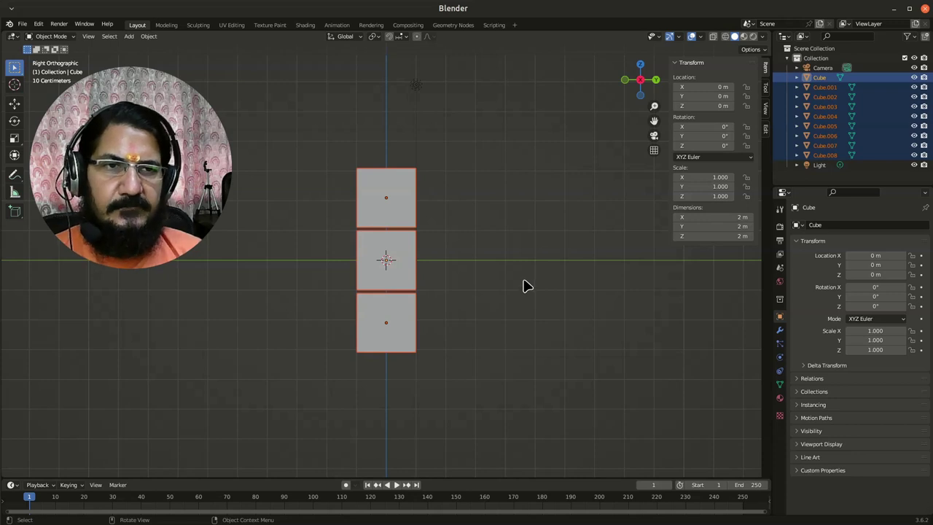
scroll(470, 307, "down", 3)
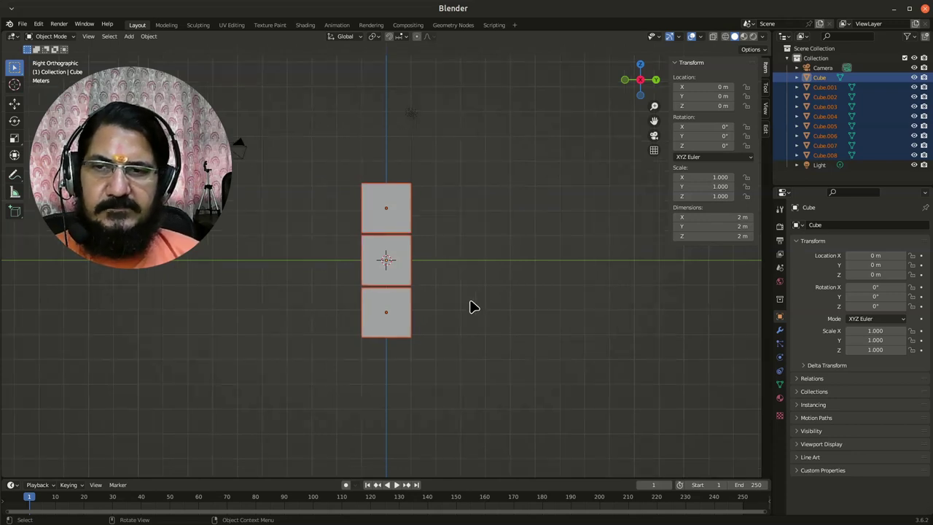
scroll(471, 306, "up", 2)
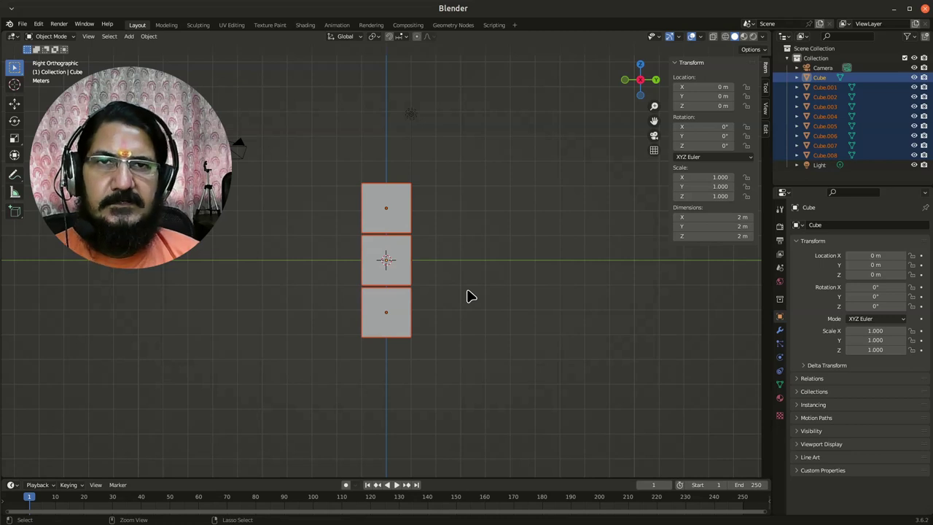
key("ctrl+c")
key("ctrl+v")
key("g")
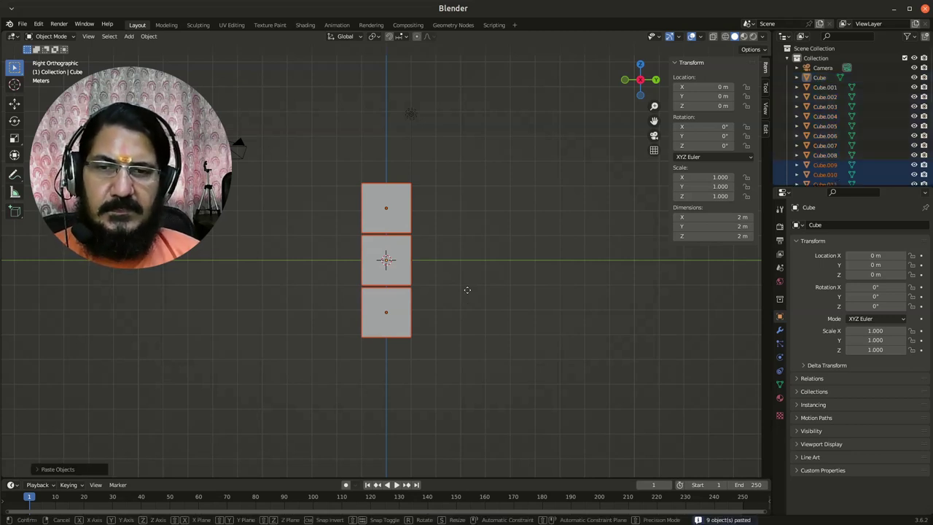
key("y")
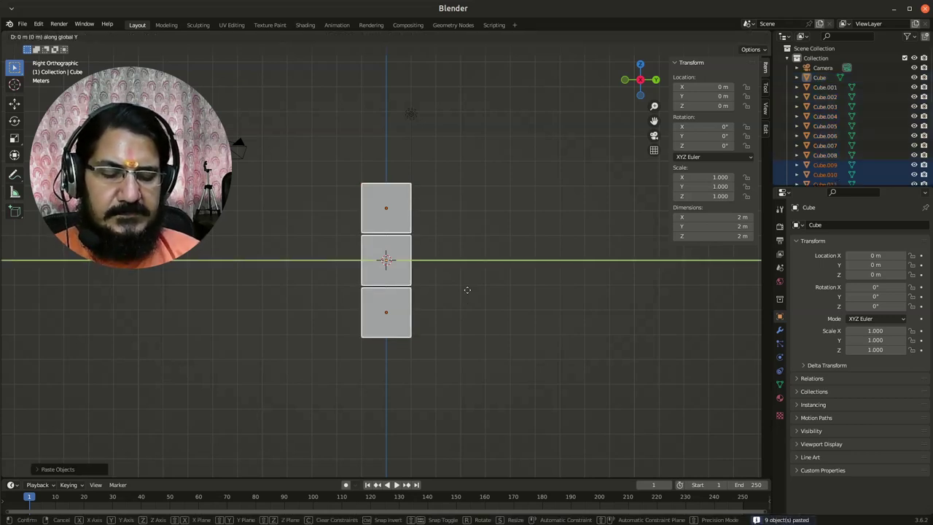
key("2")
key("Return")
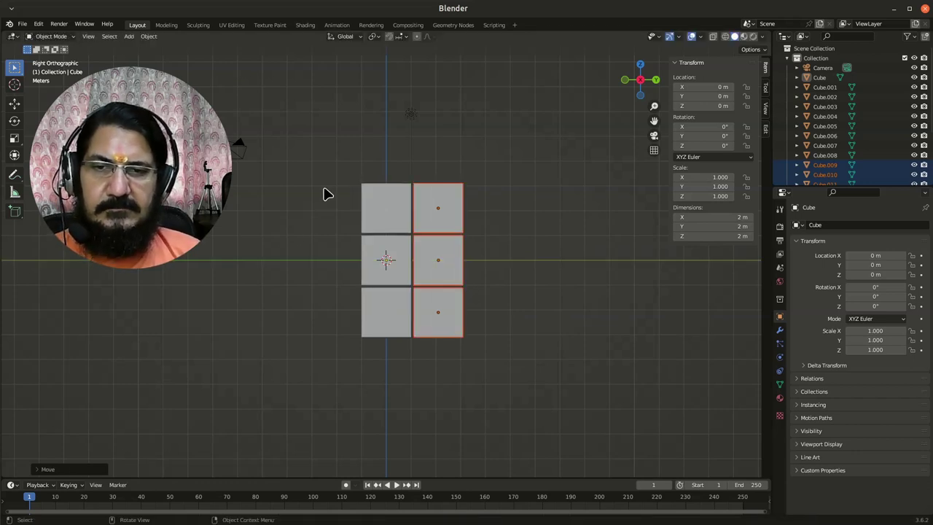
Deselect everything and box-select the original nine-cube layer
left_click(319, 261)
middle_click_drag(318, 260, 327, 228)
left_click_drag(330, 195, 390, 363)
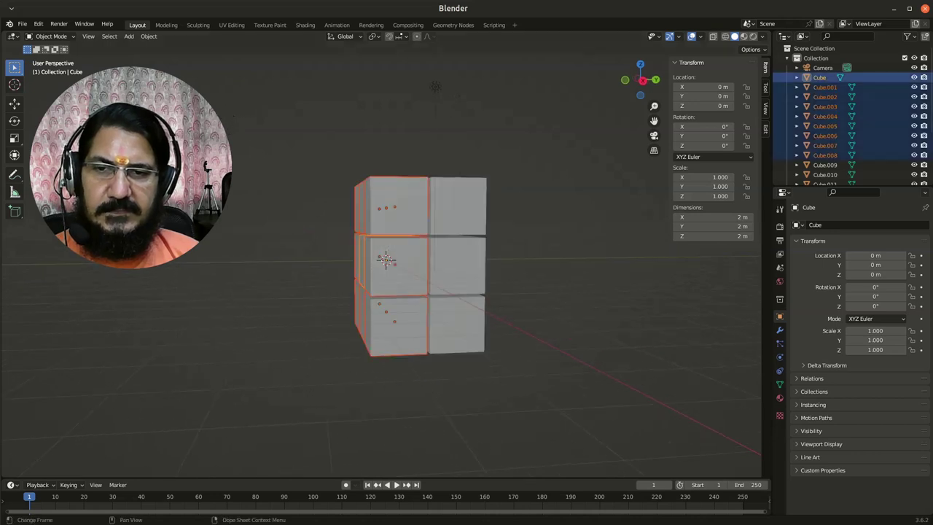
From the side view, try moving the selected layer -2.1 along Y, then cancel it
key("KP_1")
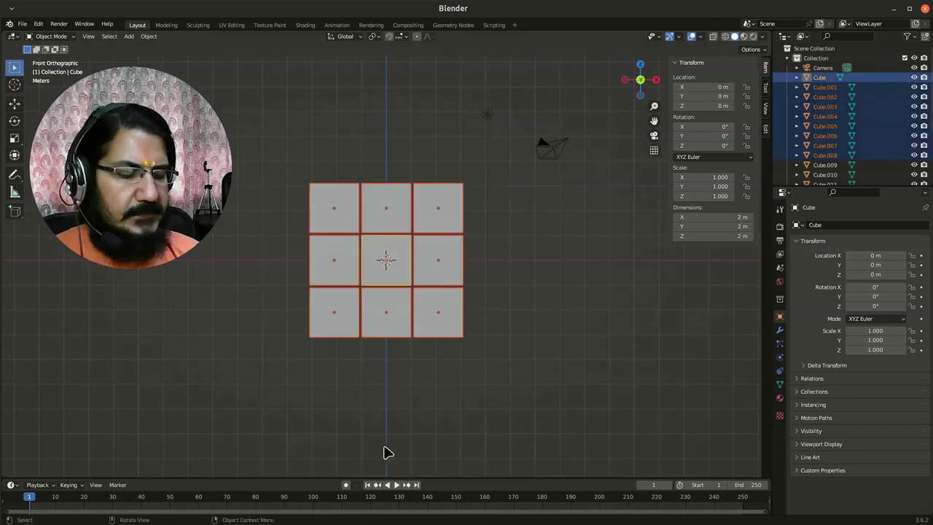
key("KP_3")
key("g")
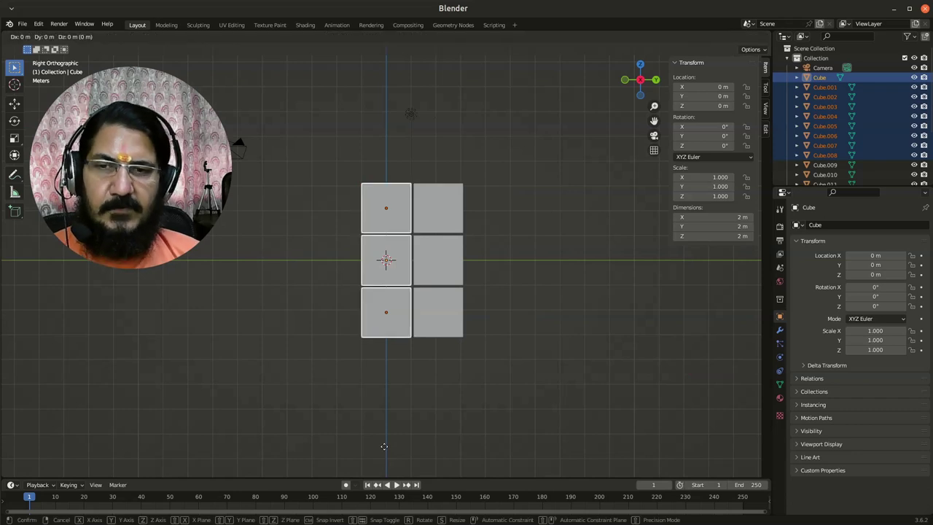
key("y")
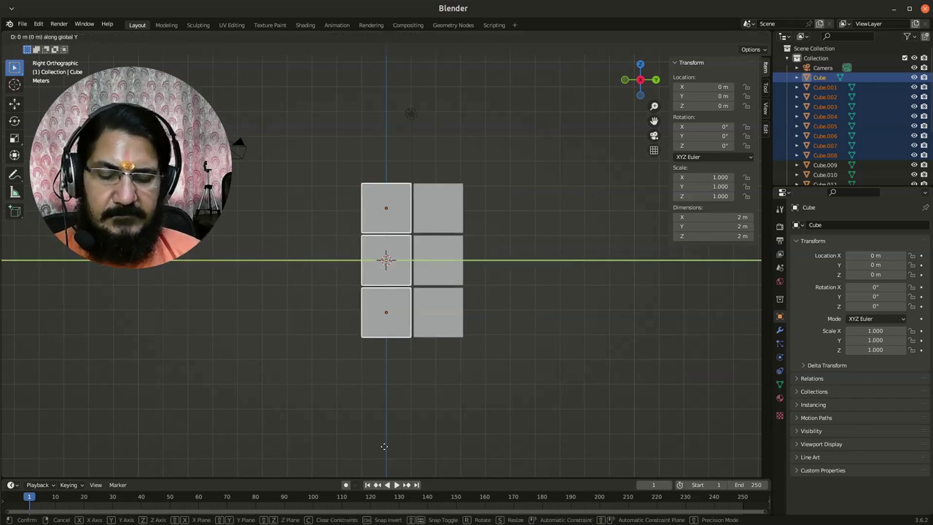
type("-2.1")
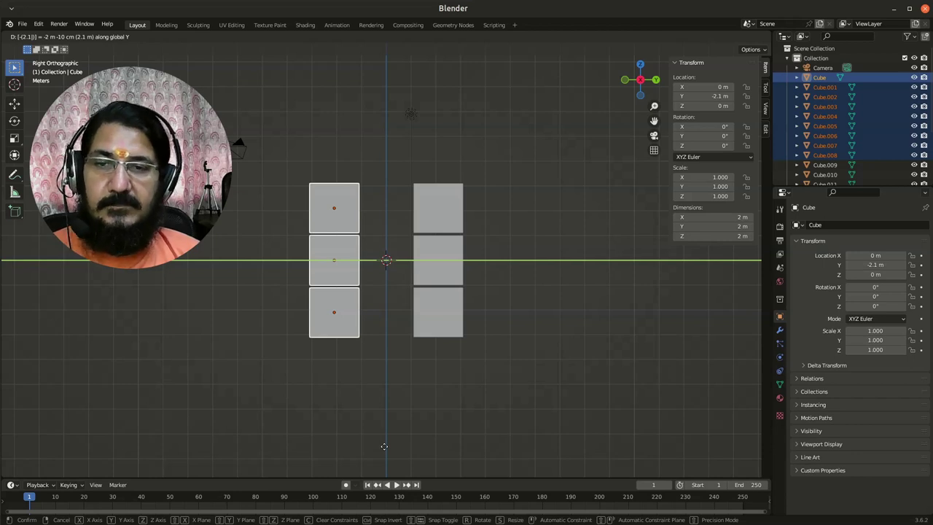
key("Escape")
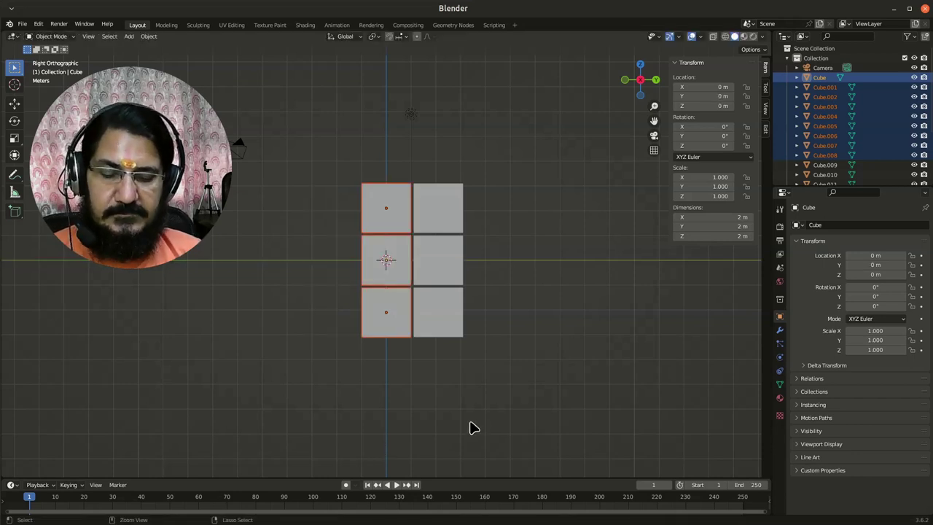
Copy the original layer, move the copy -2.1 along Y, and deselect all
key("ctrl+c")
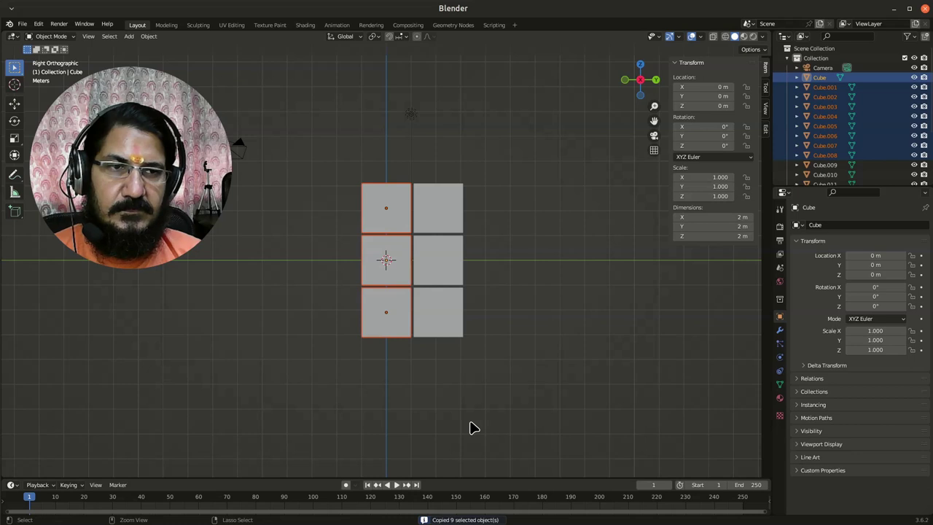
key("ctrl+v")
key("g")
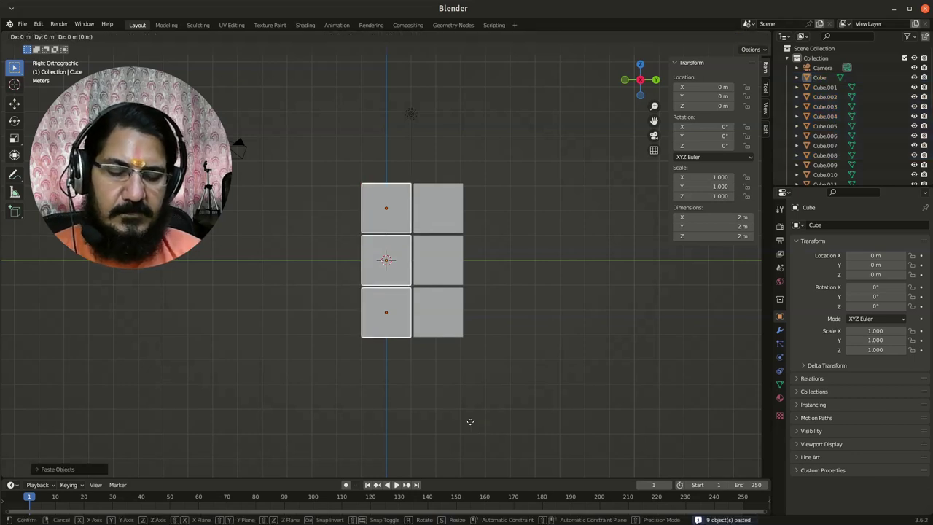
type("y-2.1")
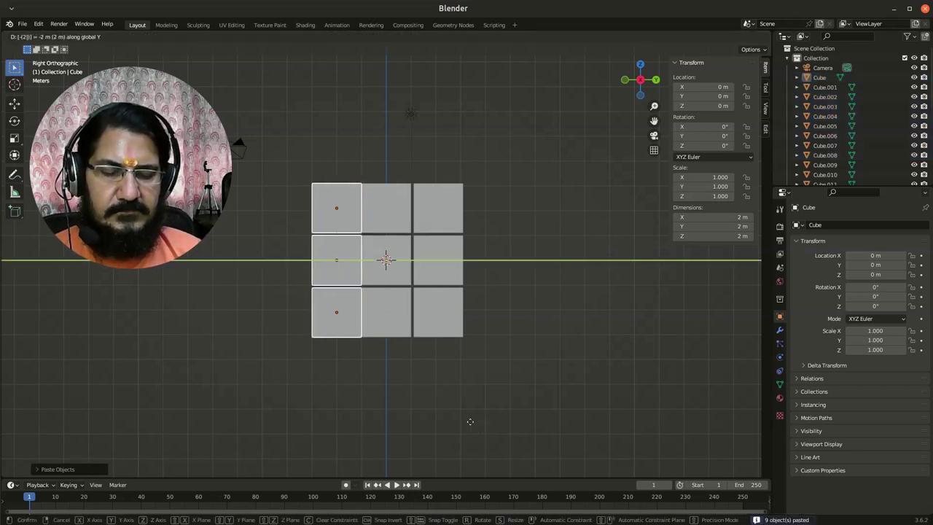
key("Return")
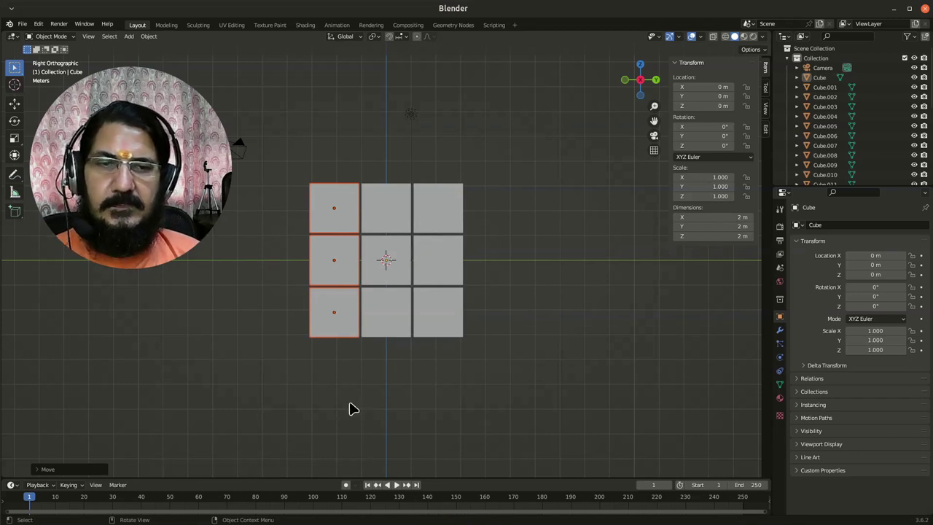
left_click(520, 308)
scroll(889, 87, "down", 4)
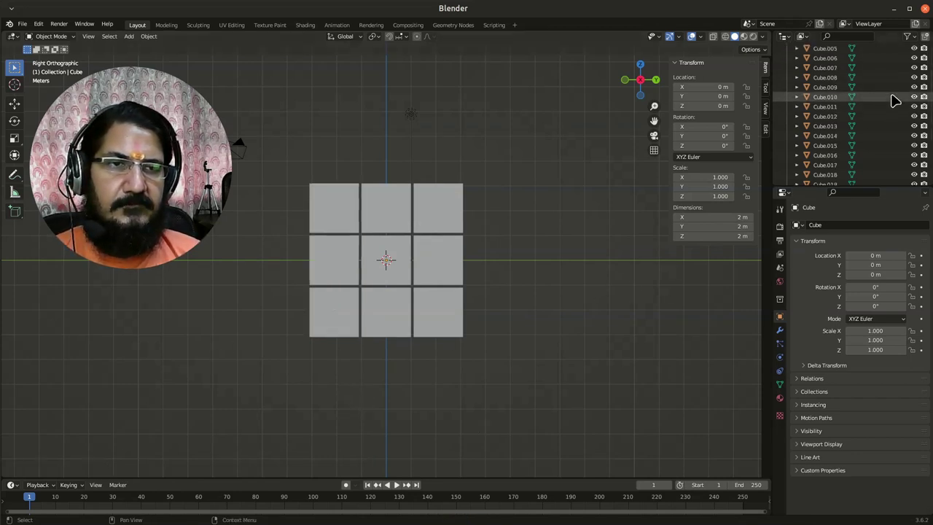
scroll(895, 101, "down", 1)
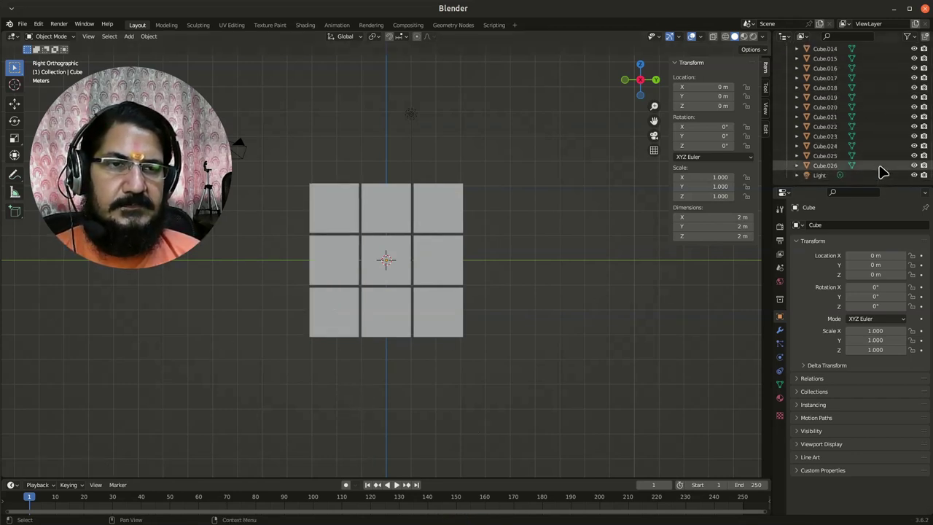
scroll(840, 160, "up", 7)
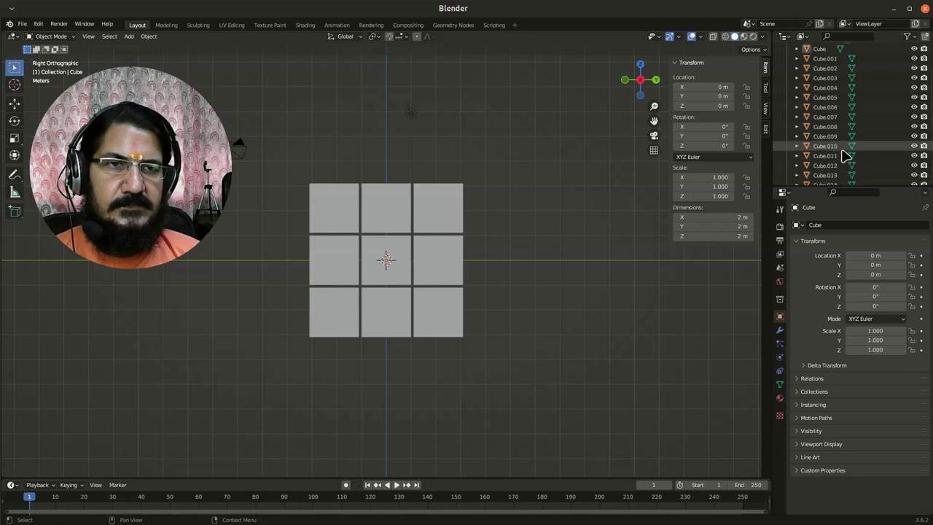
scroll(843, 65, "up", 1)
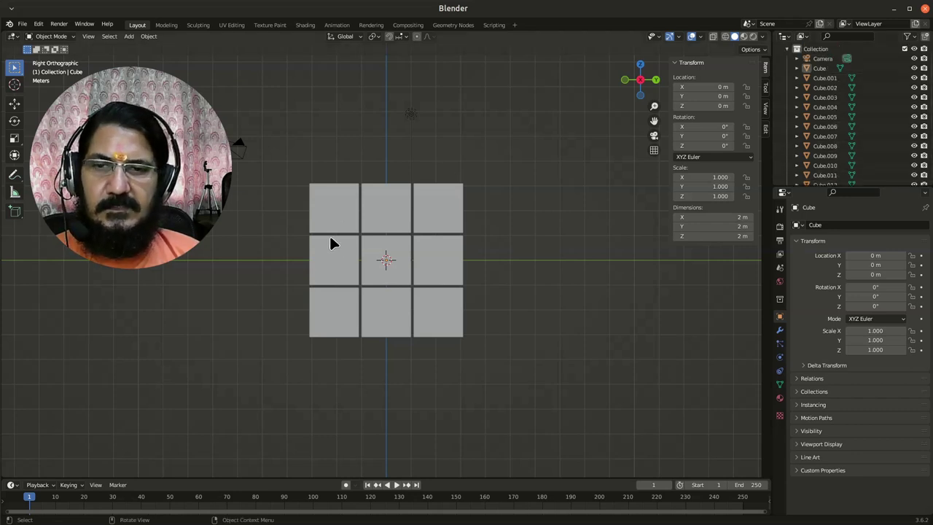
Orbit and zoom around the 27-cube block to inspect it in perspective
middle_click_drag(331, 239, 377, 292)
scroll(548, 292, "up", 2)
scroll(548, 295, "down", 1)
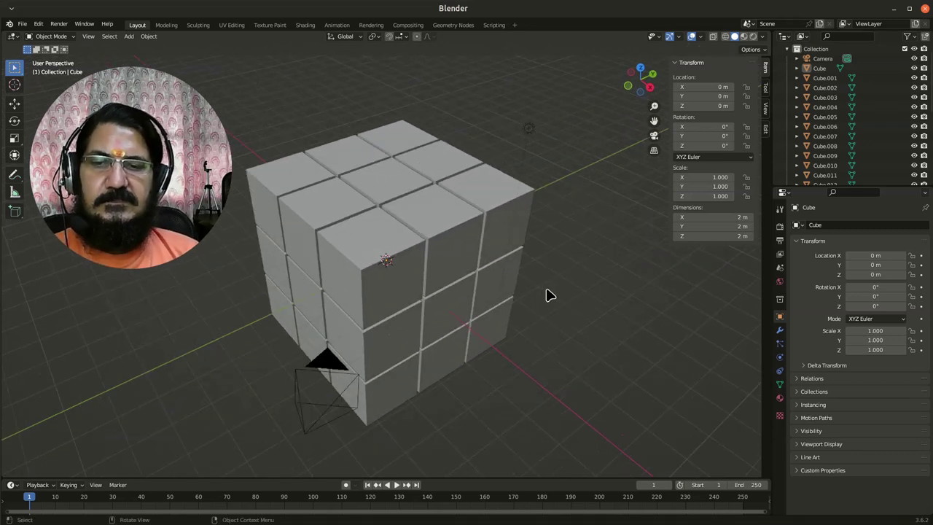
mouse_move(566, 289)
middle_mouse_down()
mouse_move(500, 283)
mouse_move(571, 285)
mouse_move(503, 293)
mouse_move(459, 328)
mouse_move(551, 327)
middle_mouse_up()
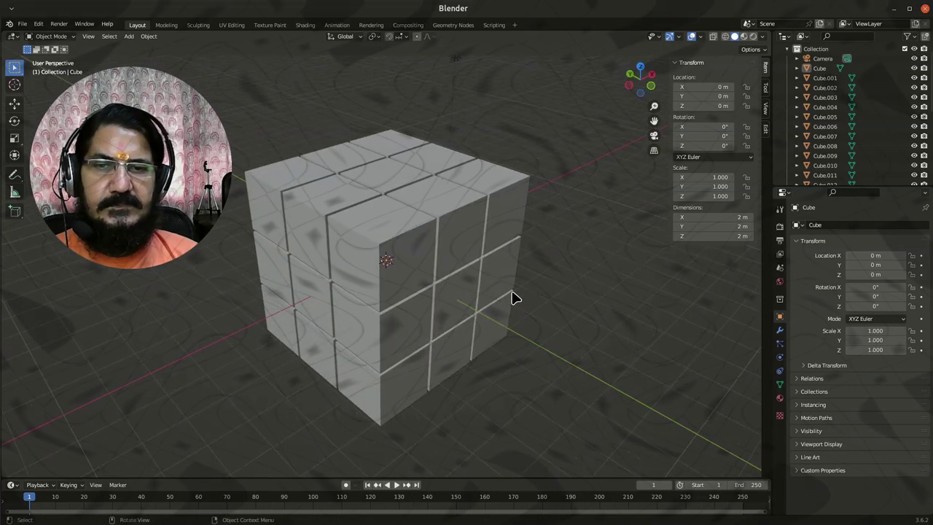